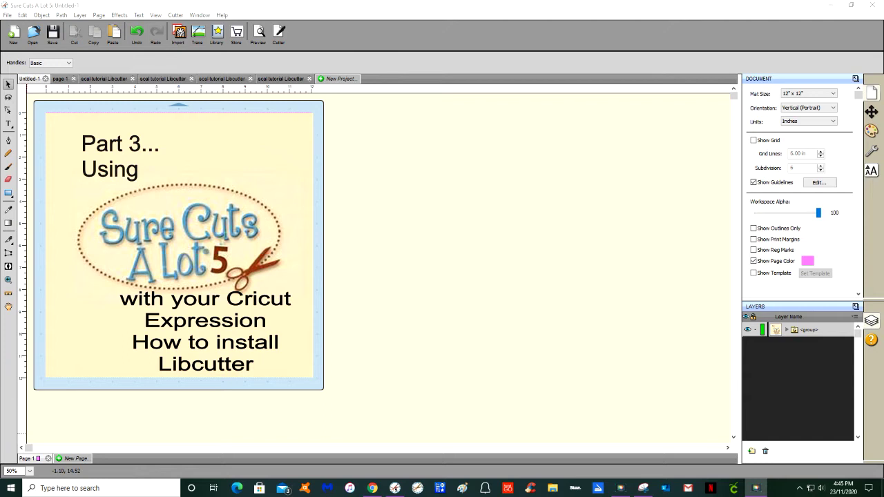
Select and then deselect the title image on the mat a couple of times.
left_click(173, 325)
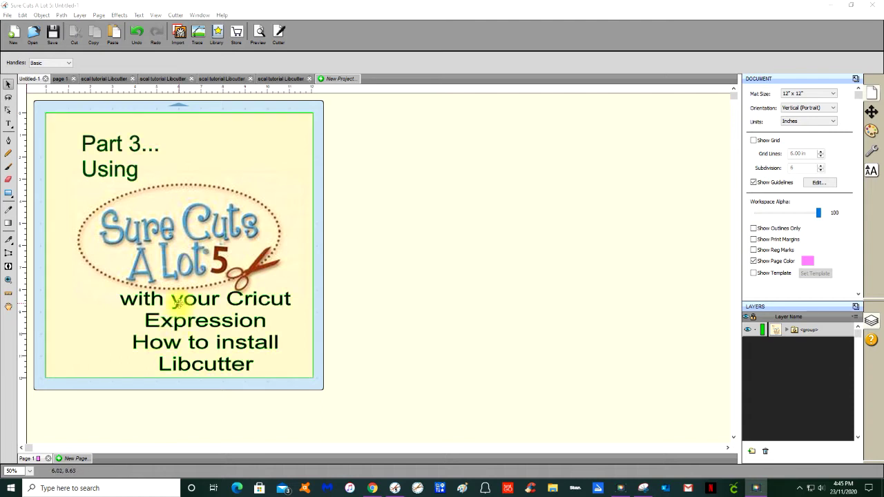
left_click(221, 95)
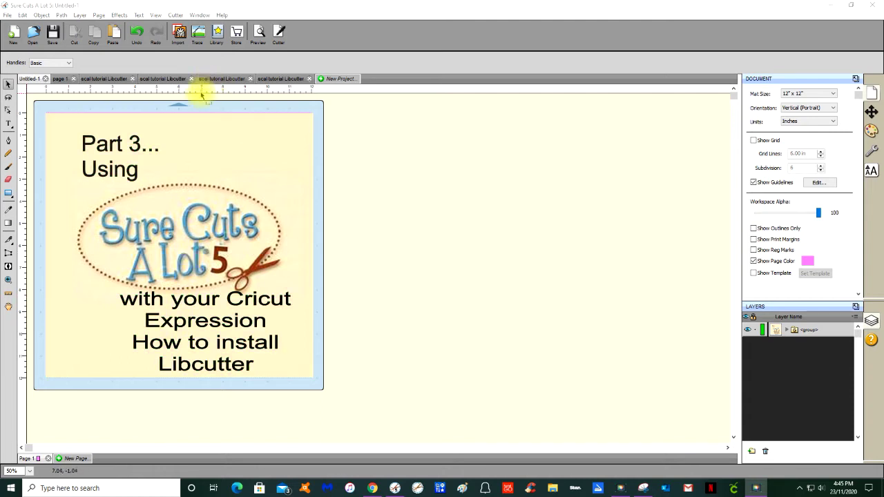
left_click(197, 121)
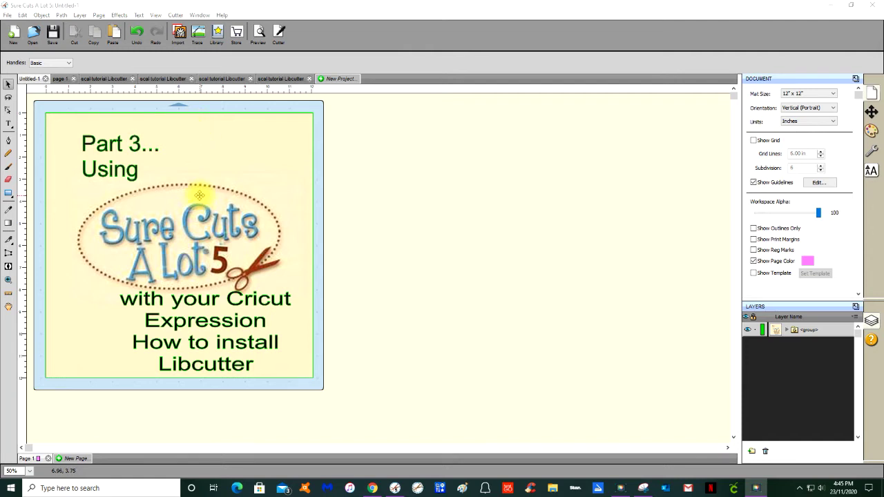
left_click(342, 202)
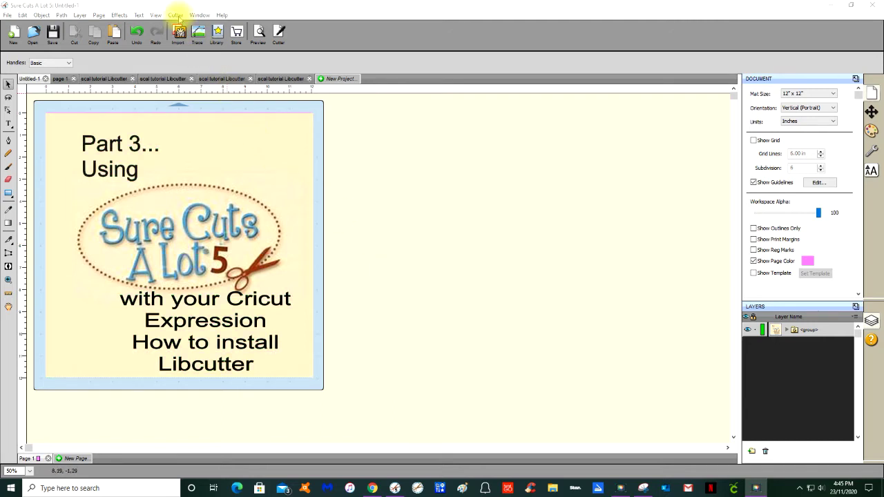
Open the Manage My Cutters dialog from Cutter > My Cutter > Manage Cutters.
left_click(178, 17)
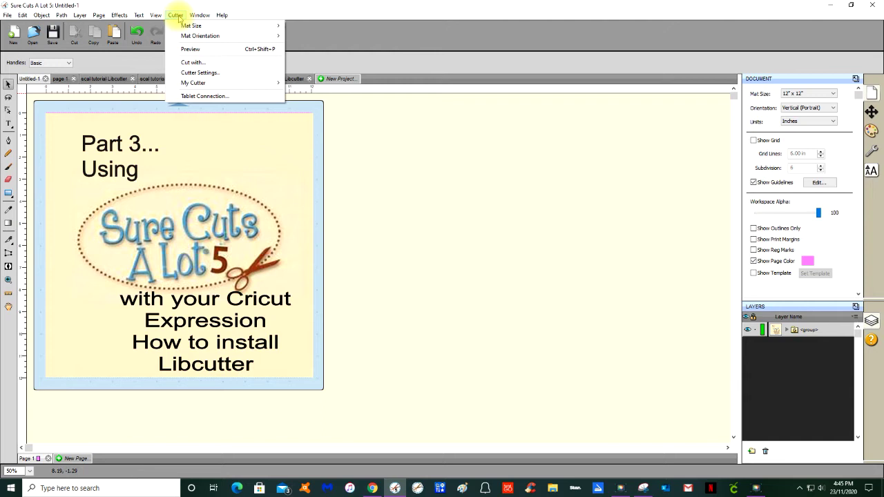
mouse_move(193, 83)
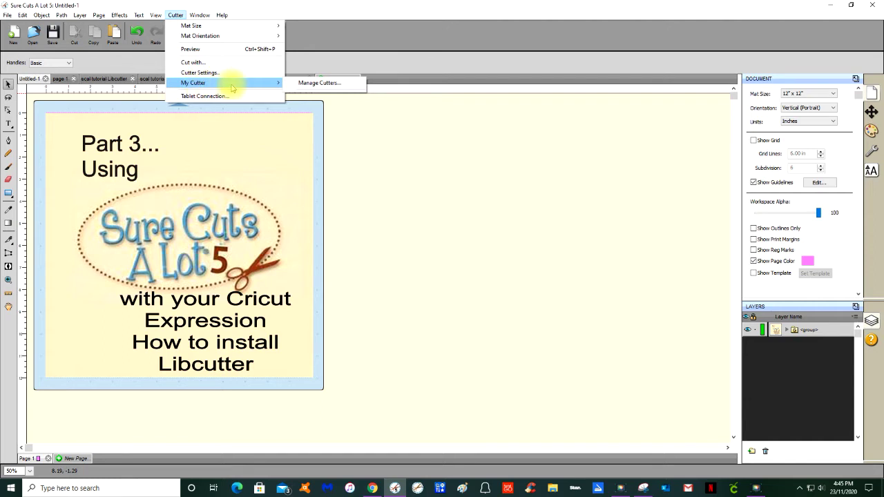
left_click(312, 83)
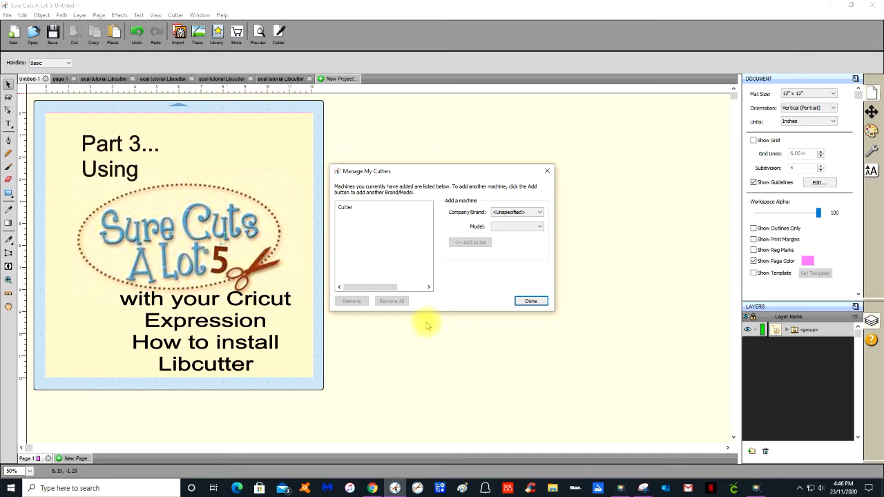
left_click_drag(413, 173, 425, 147)
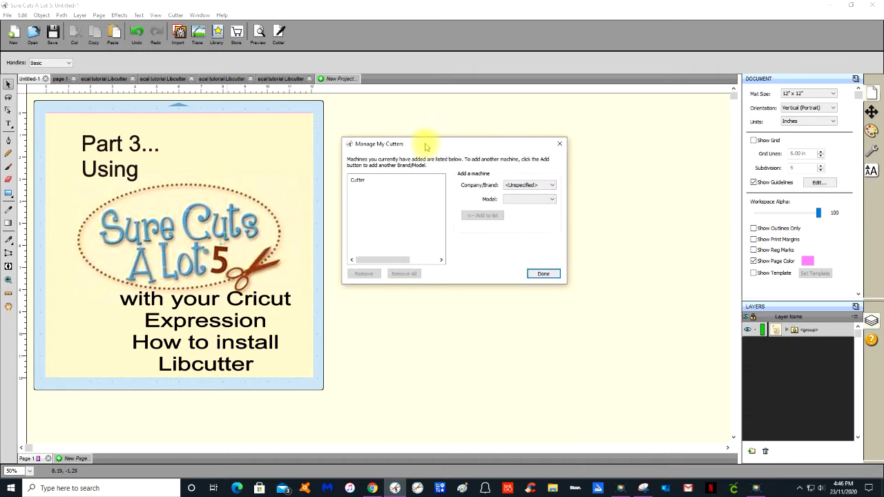
left_click(362, 181)
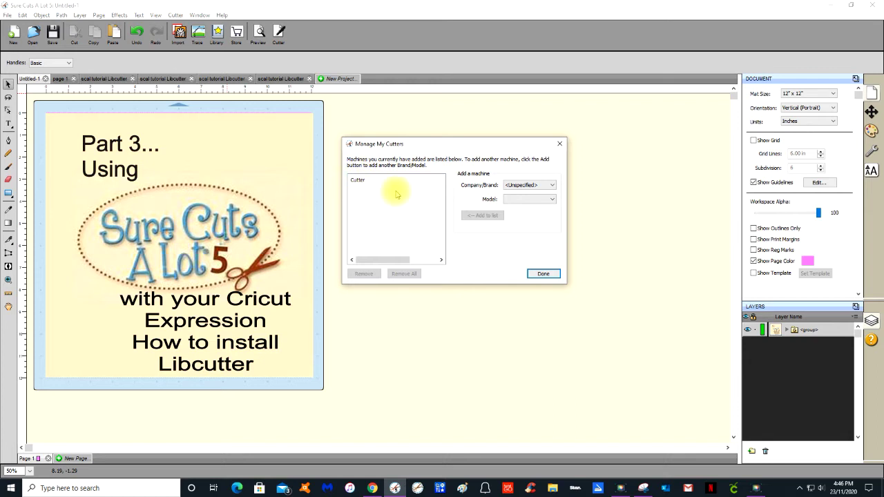
left_click(542, 185)
left_click(552, 186)
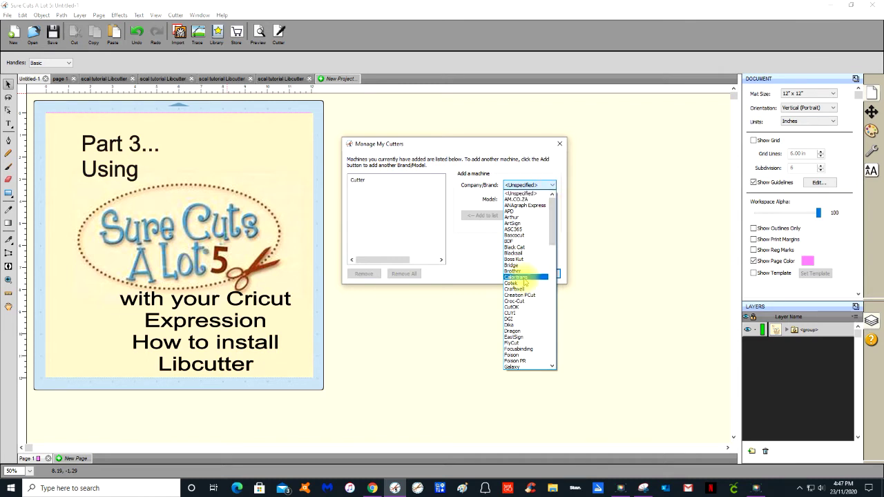
scroll(523, 310, "down", 1)
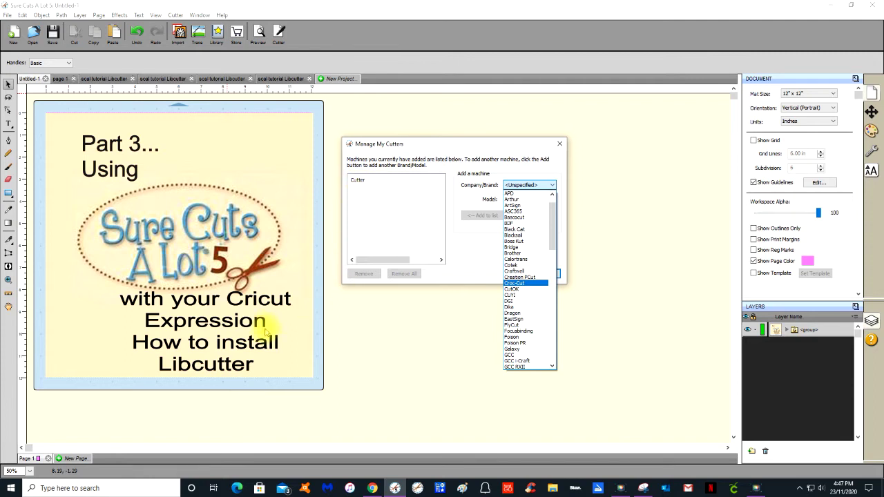
left_click(373, 362)
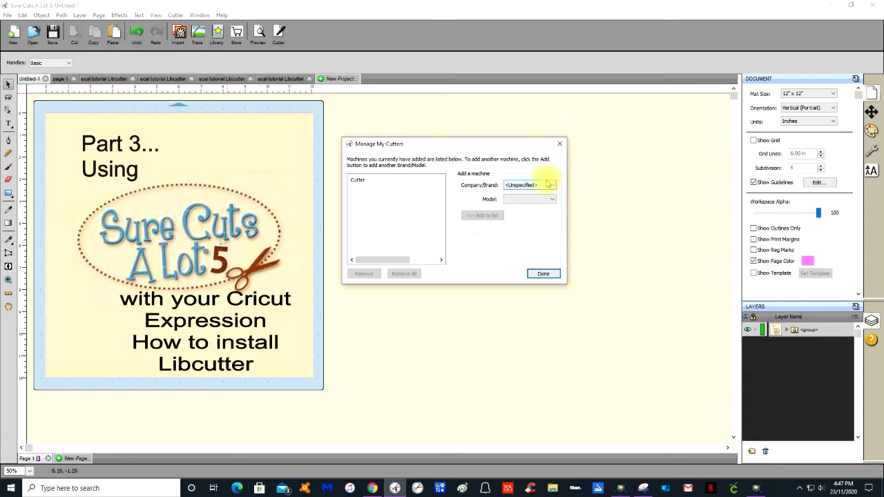
Close the cutter manager with Done and switch to the page 1 project.
left_click(543, 274)
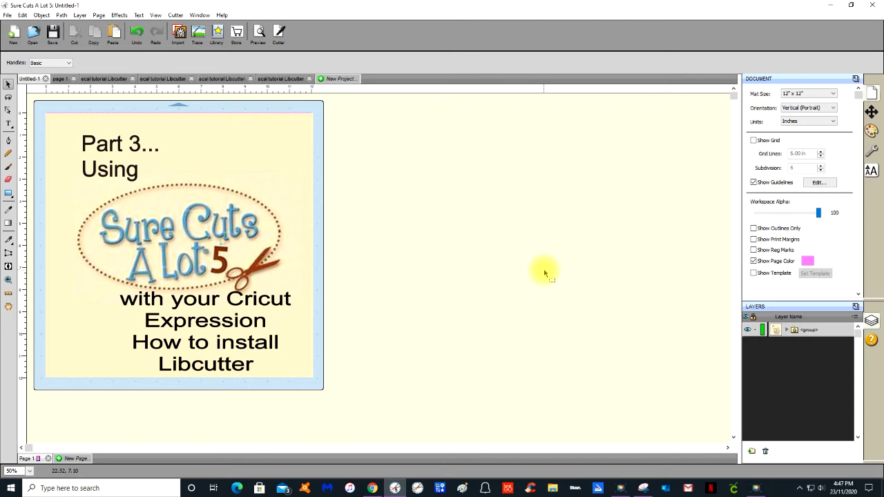
left_click(62, 79)
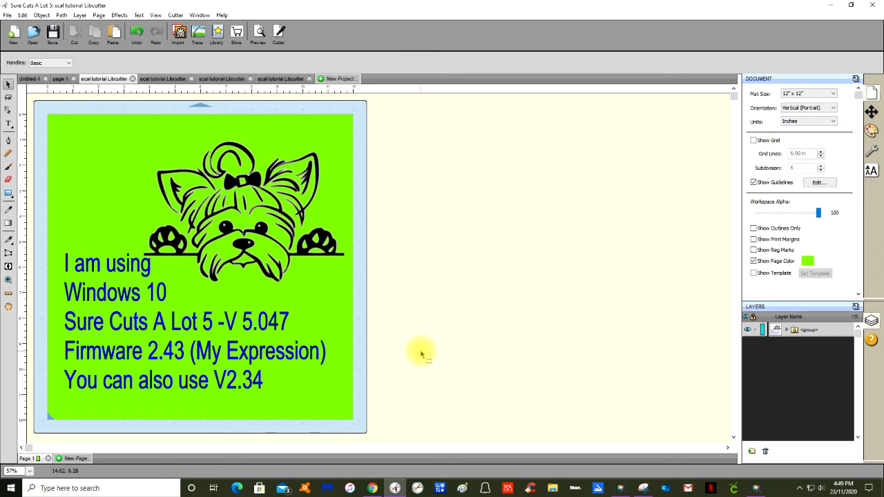
type("Mac U")
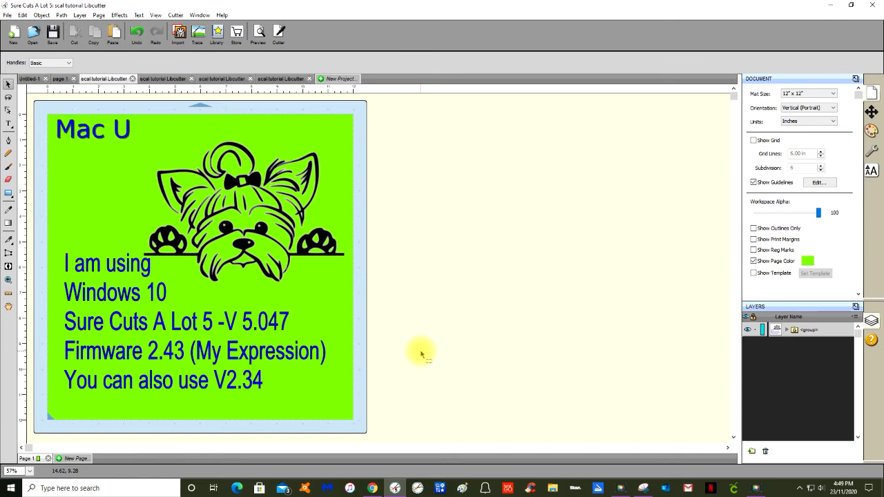
type("sers wi")
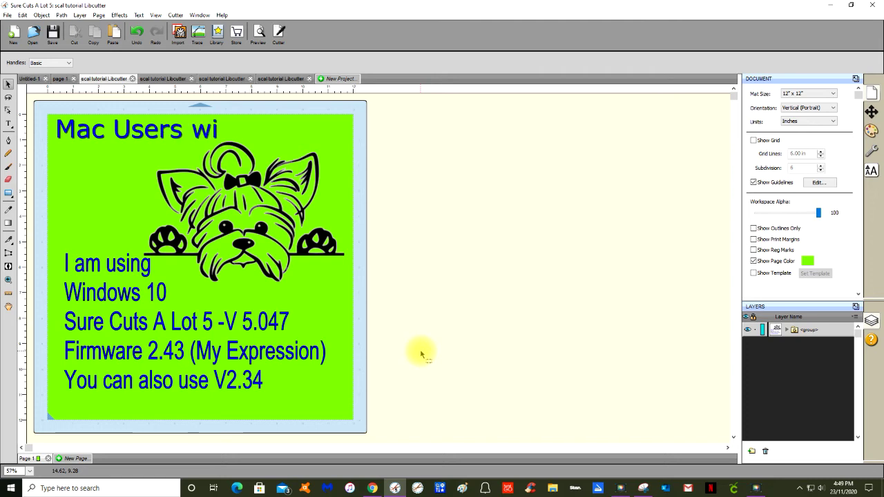
type("ll need")
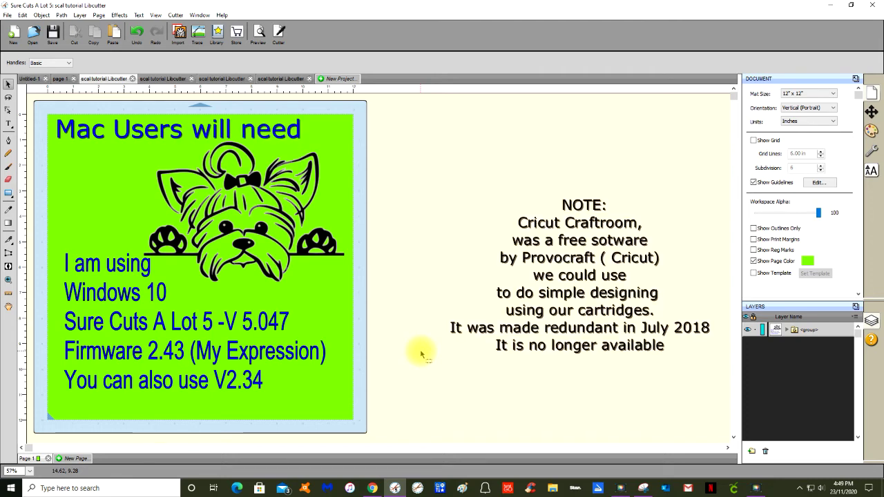
type(" to fol")
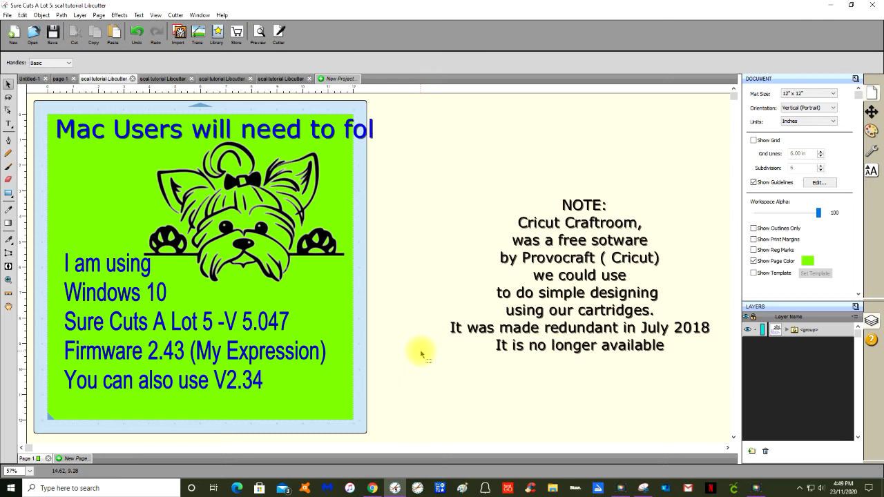
type("low the")
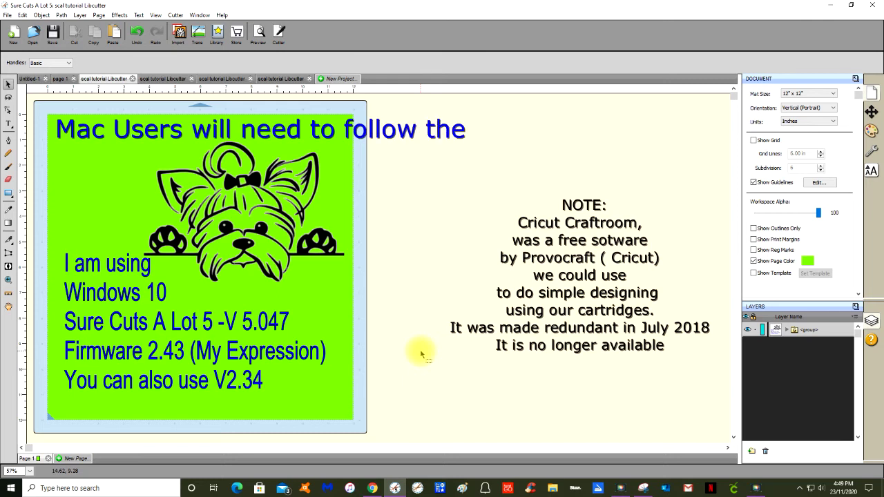
type(" Libcut")
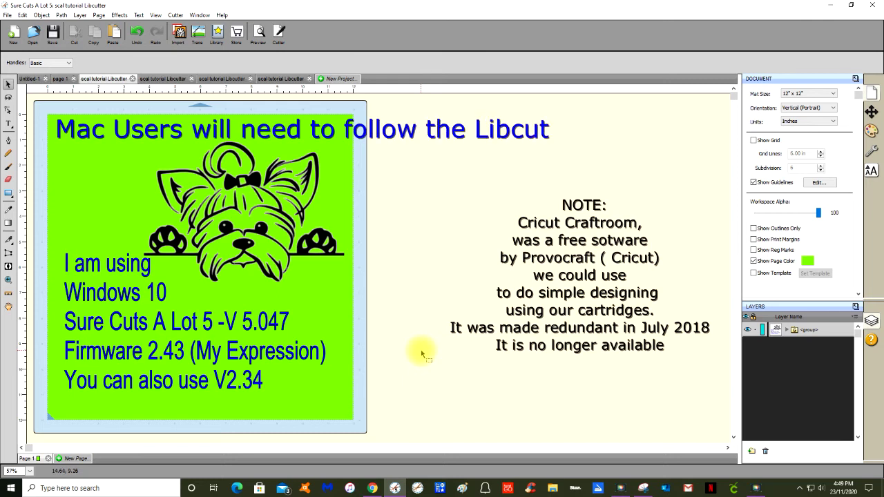
type("ter link")
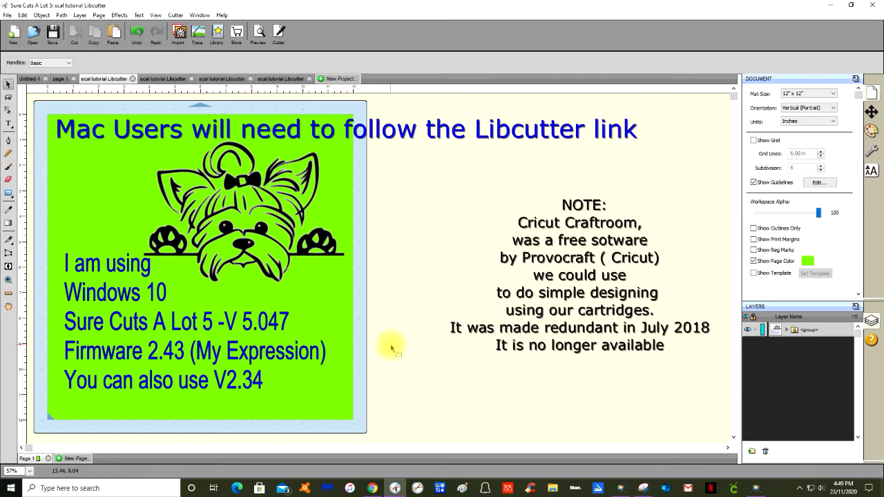
type(" for Ma")
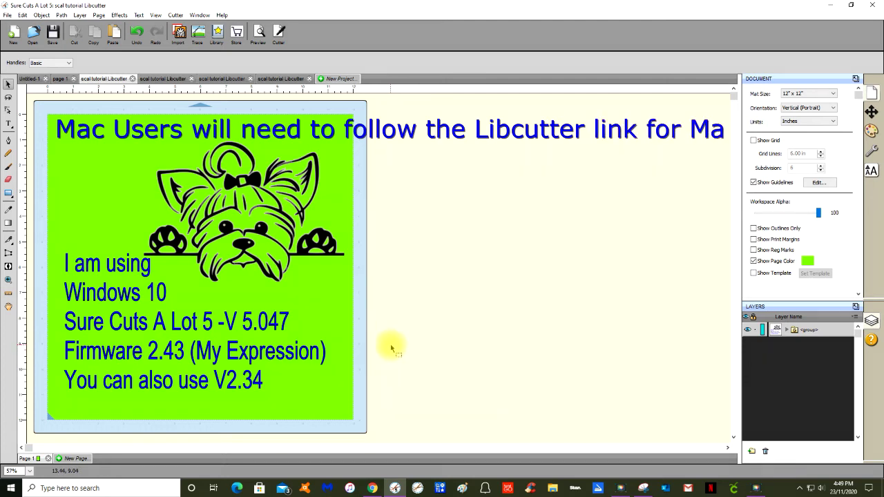
type("cs.")
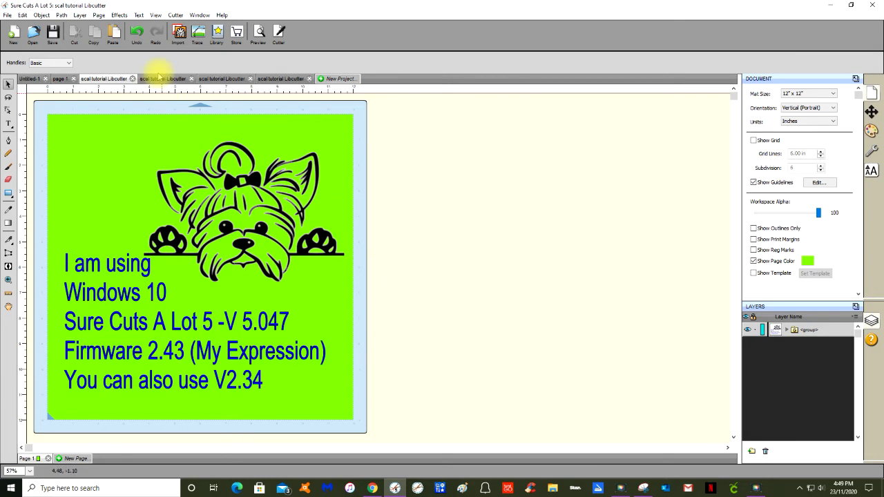
Show the red project page about updating Cricut firmware to v2.34.
left_click(158, 79)
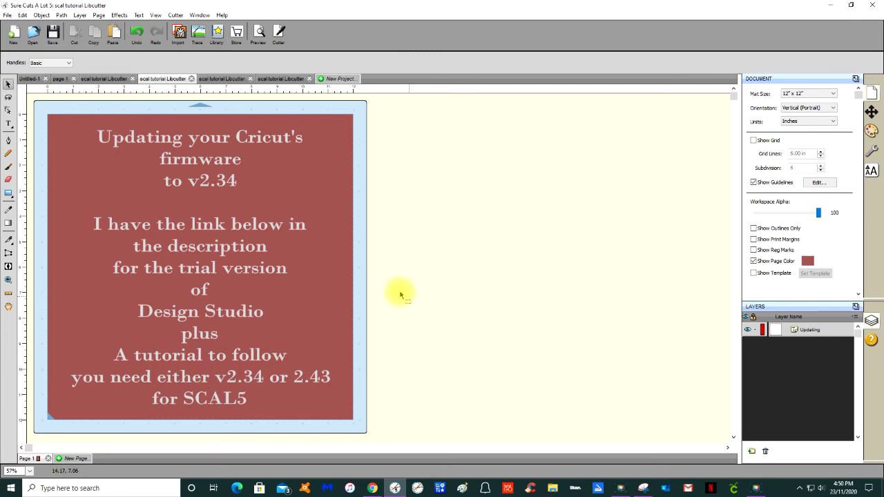
Show the yellow FaceBook group page, then the red Part 1 & Part 2 links page.
left_click(221, 79)
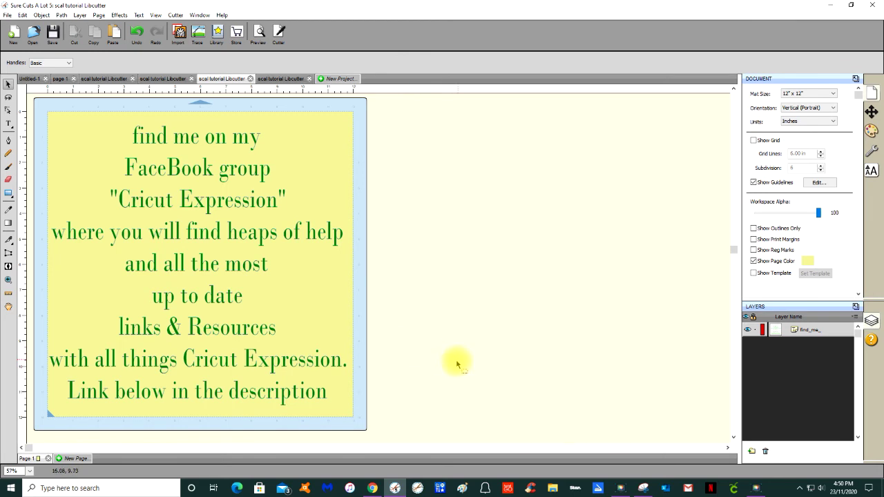
left_click(266, 79)
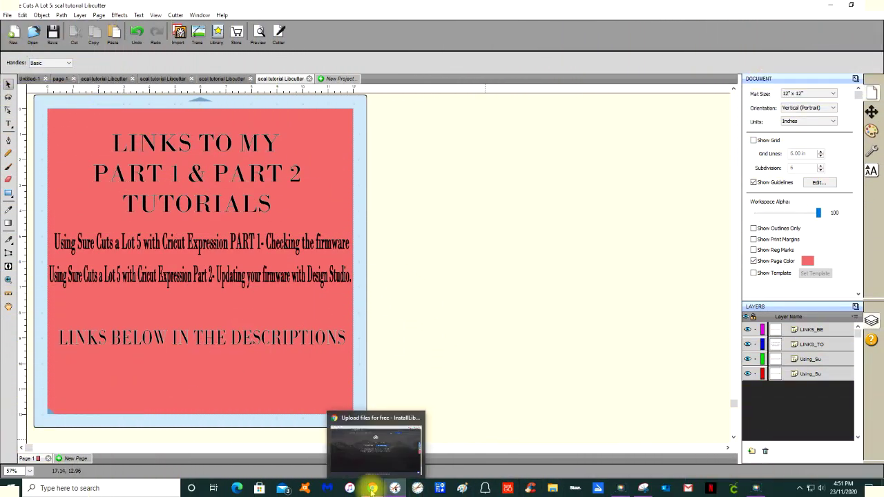
Download InstallLibCutterSCAL_WC.exe from ufile.io, skipping the signup prompt, and run it.
left_click(372, 488)
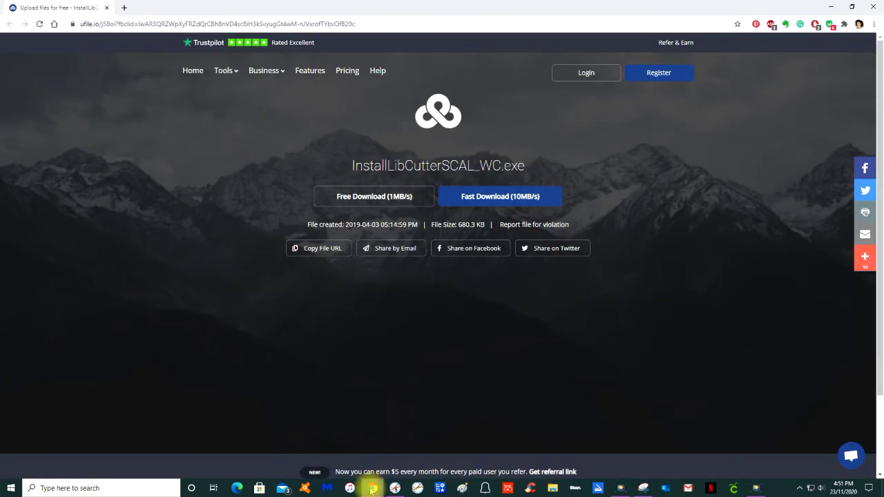
left_click(385, 197)
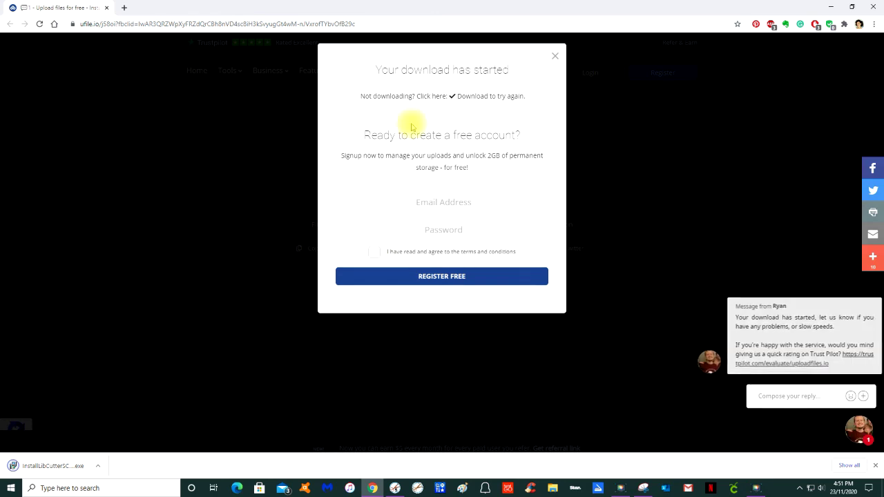
left_click(554, 57)
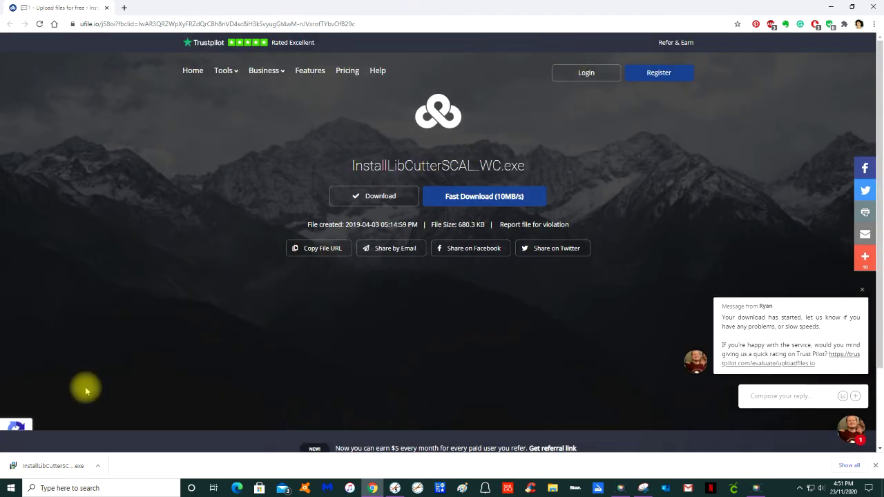
left_click(48, 466)
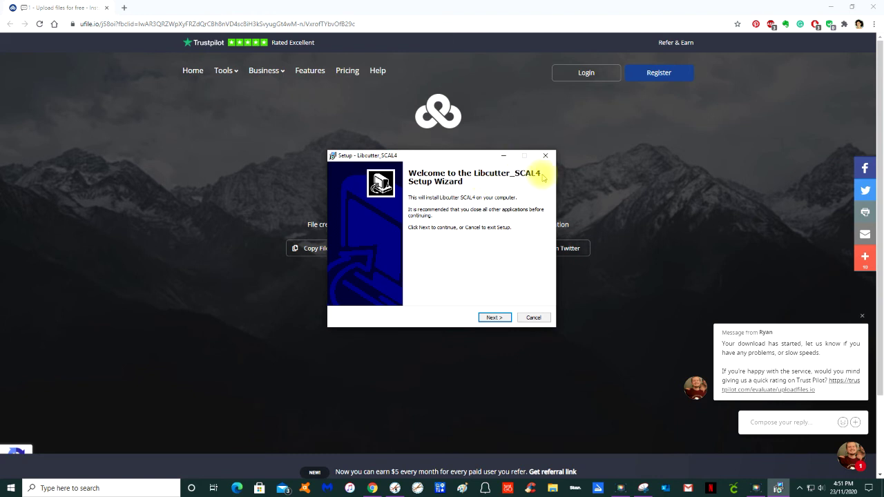
Advance the Libcutter_SCAL4 installer past the Welcome and Information pages.
left_click(494, 318)
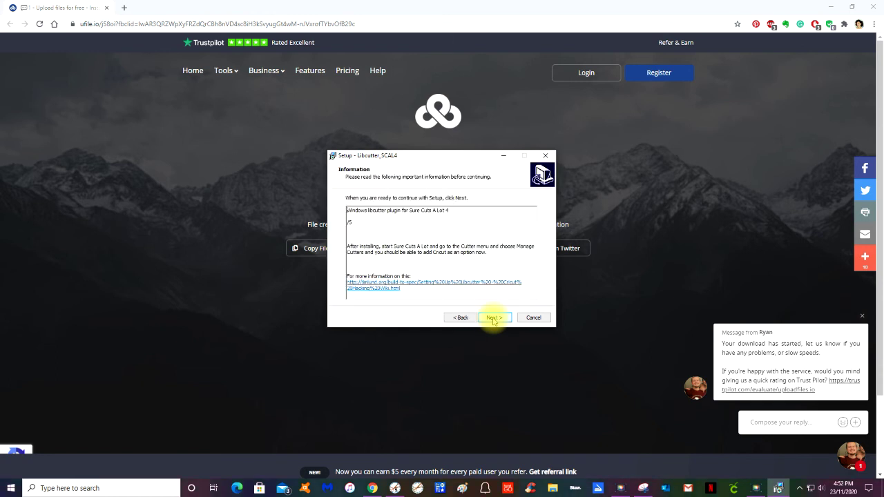
left_click(495, 318)
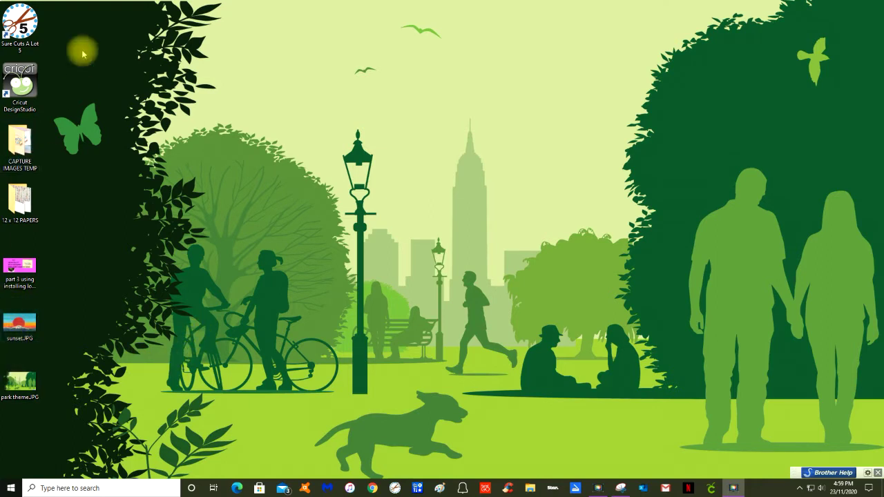
Relaunch Sure Cuts A Lot 5 and create a new blank Untitled-1 project.
double_click(33, 31)
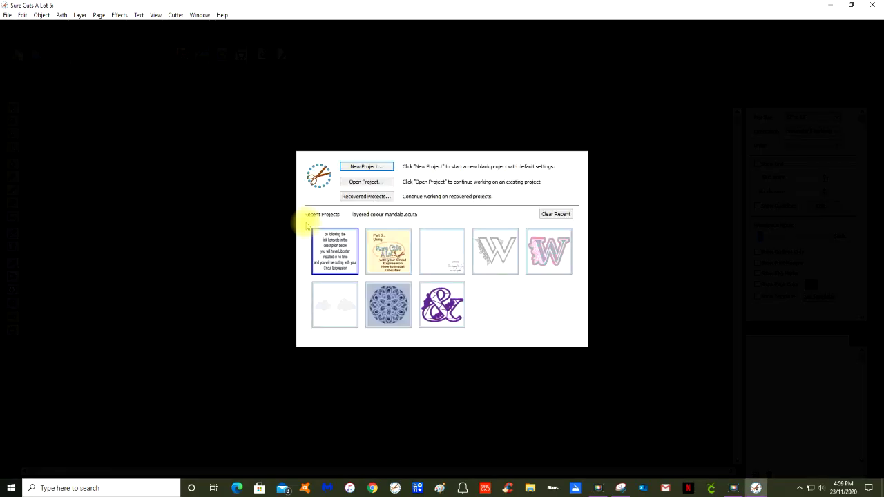
left_click(365, 168)
left_click(490, 289)
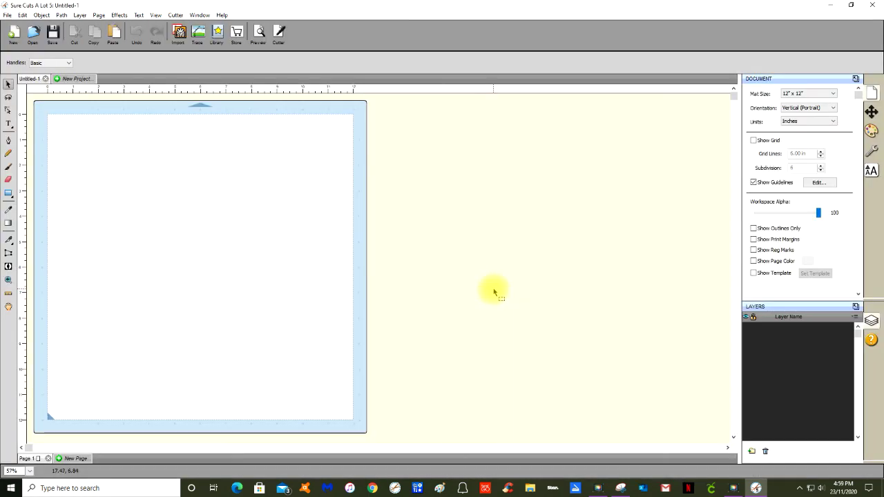
In Manage Cutters, choose brand Cricut, add the Personal/Expression to the list, and finish with Done.
left_click(176, 15)
mouse_move(182, 86)
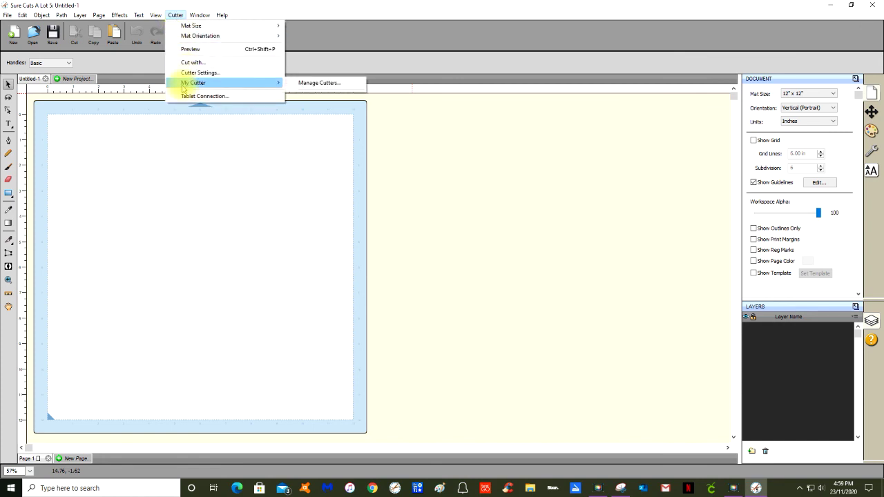
left_click(304, 82)
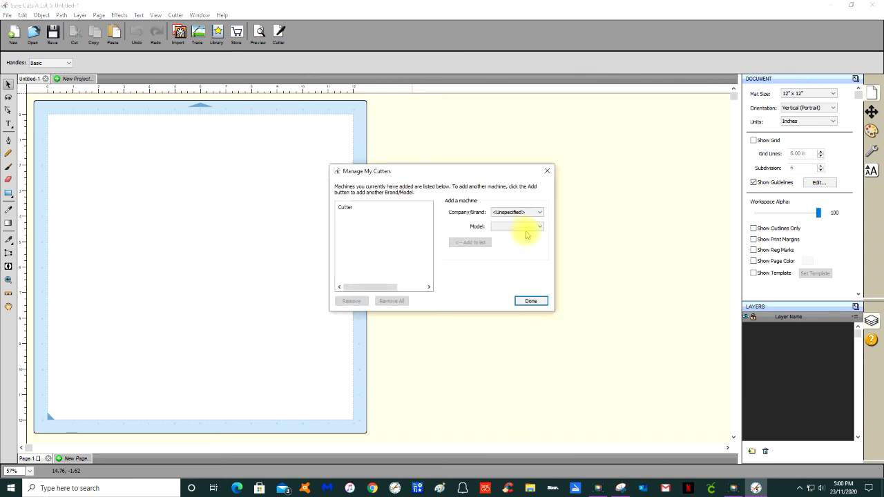
left_click(540, 213)
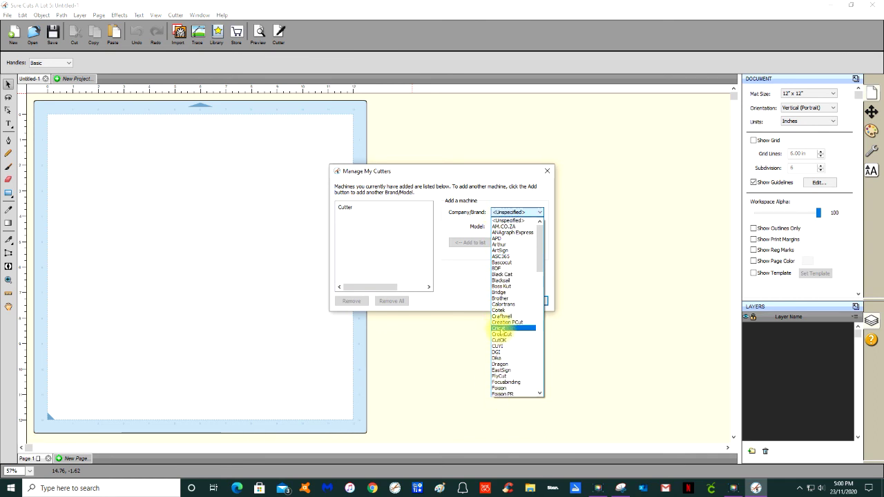
left_click(501, 328)
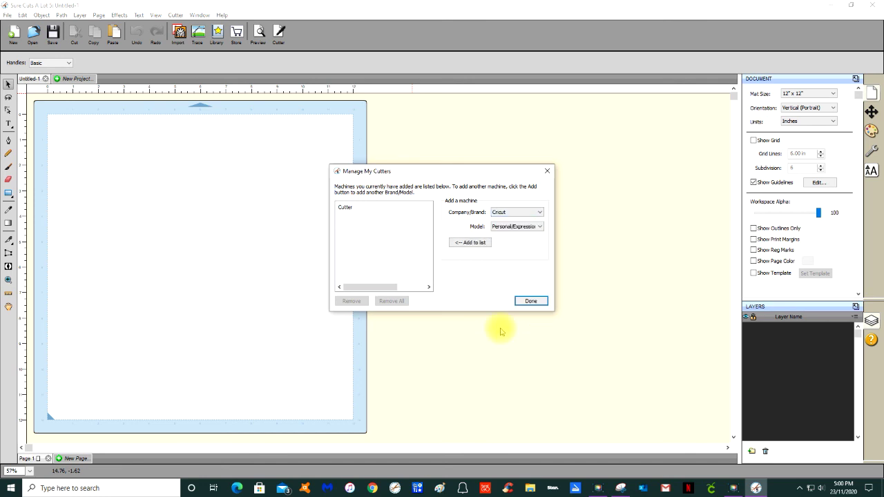
left_click(470, 245)
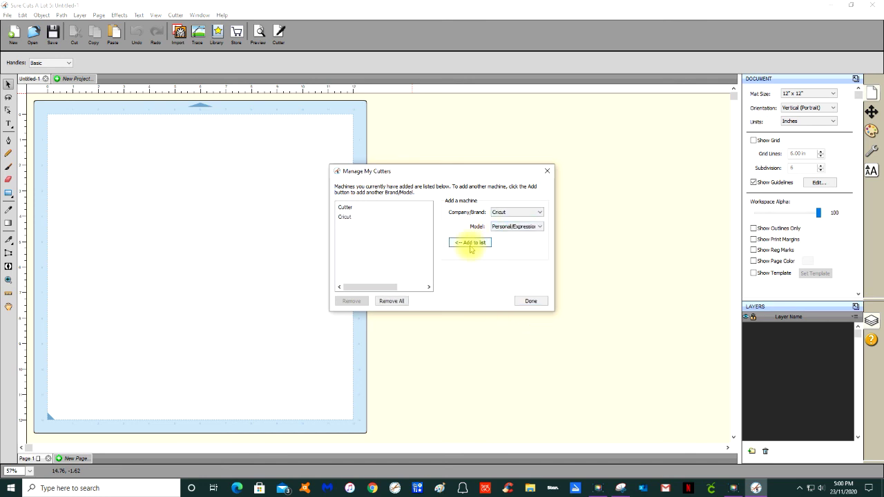
left_click(530, 303)
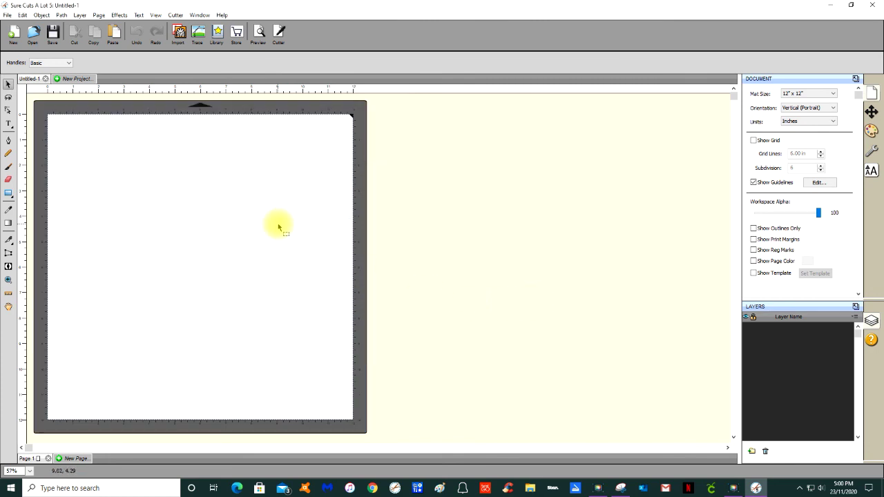